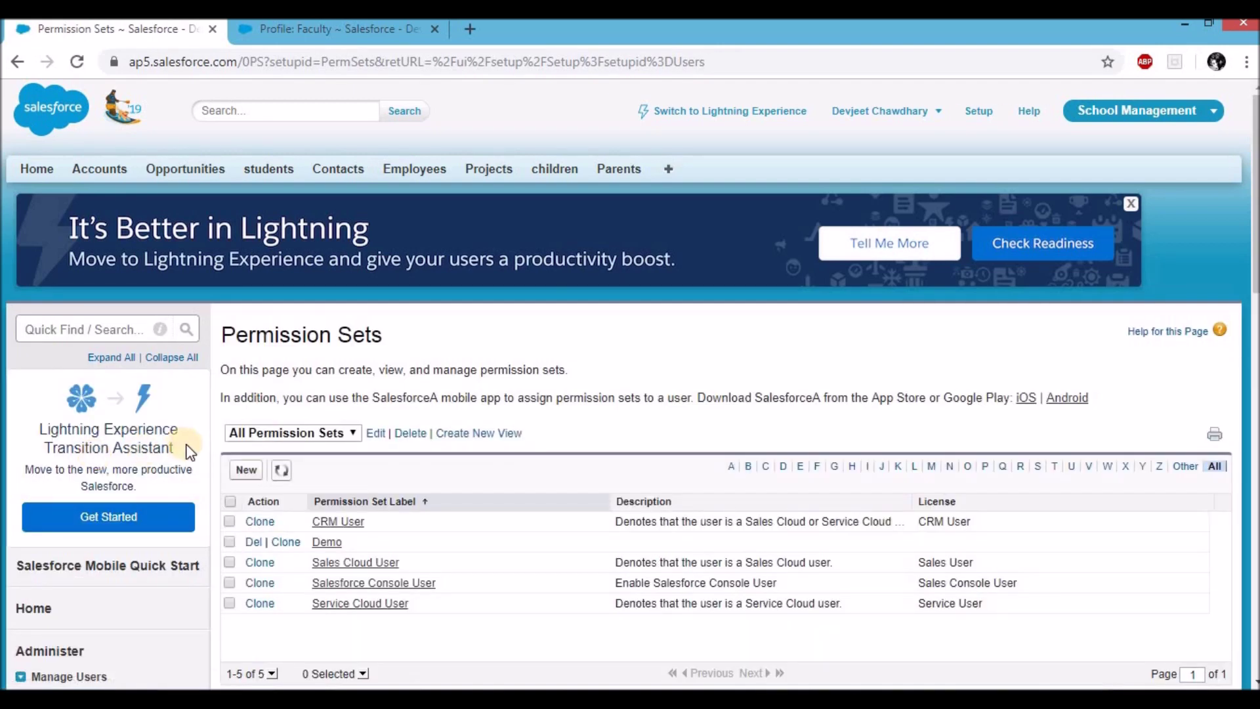
Start a new permission set from the Permission Sets list.
click(246, 470)
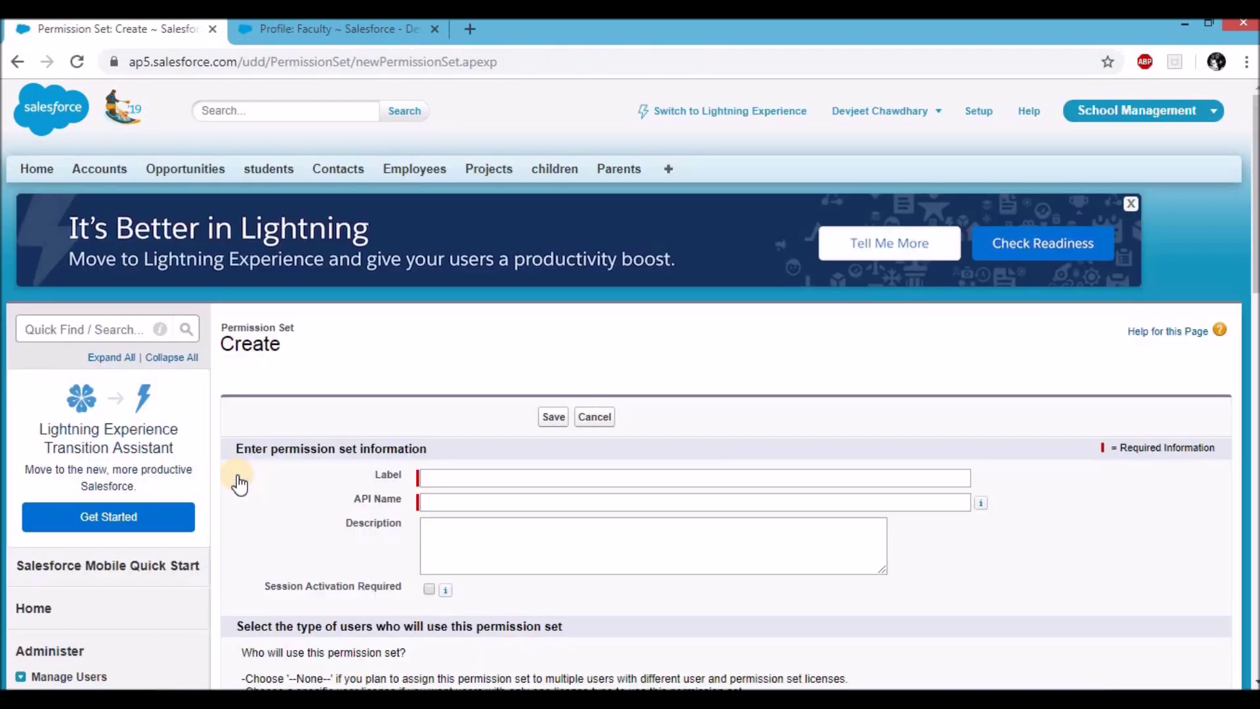
Create and save a permission set labelled 'Addon', letting the API name fill in as Addon.
click(428, 477)
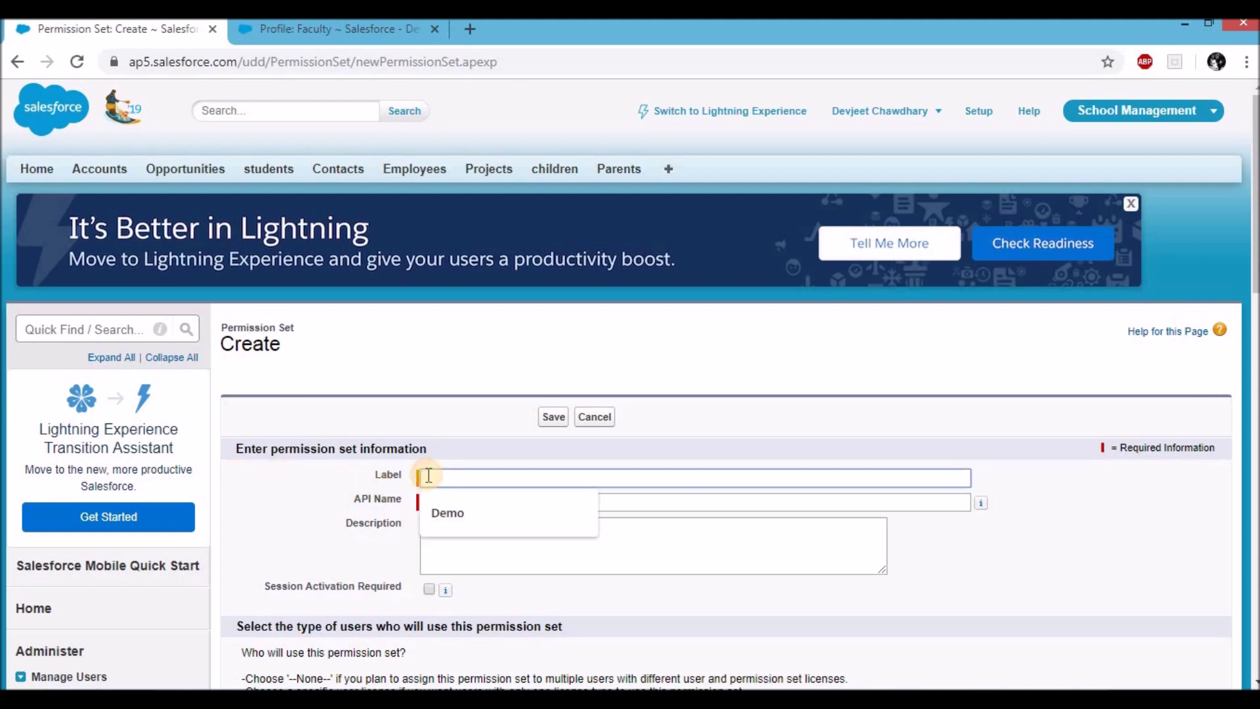
text(A)
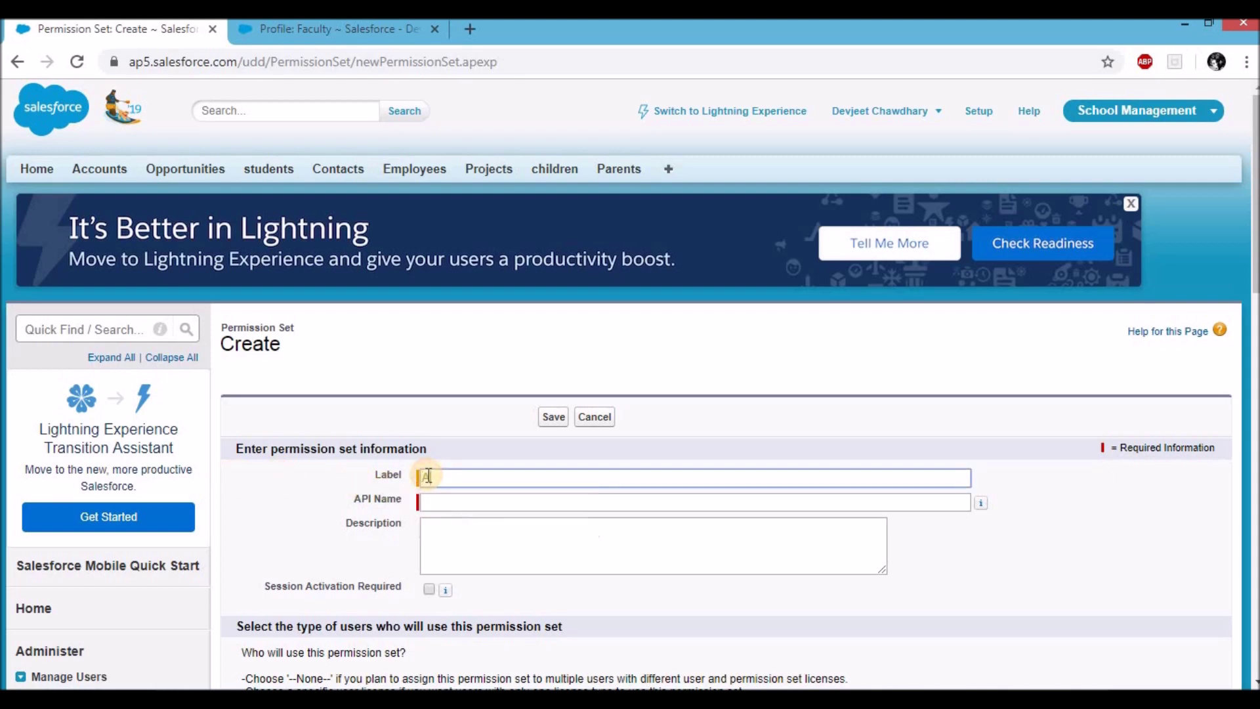
text(ddon)
click(391, 510)
scroll(393, 535, down, 4)
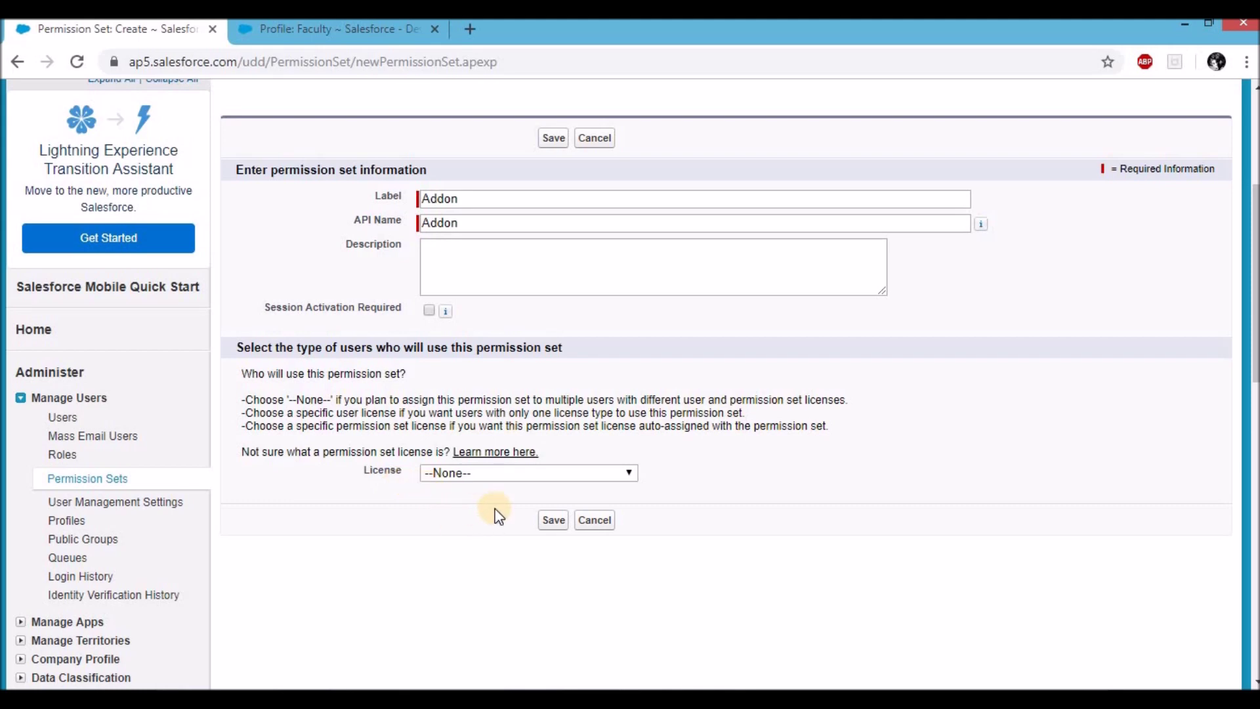
click(553, 521)
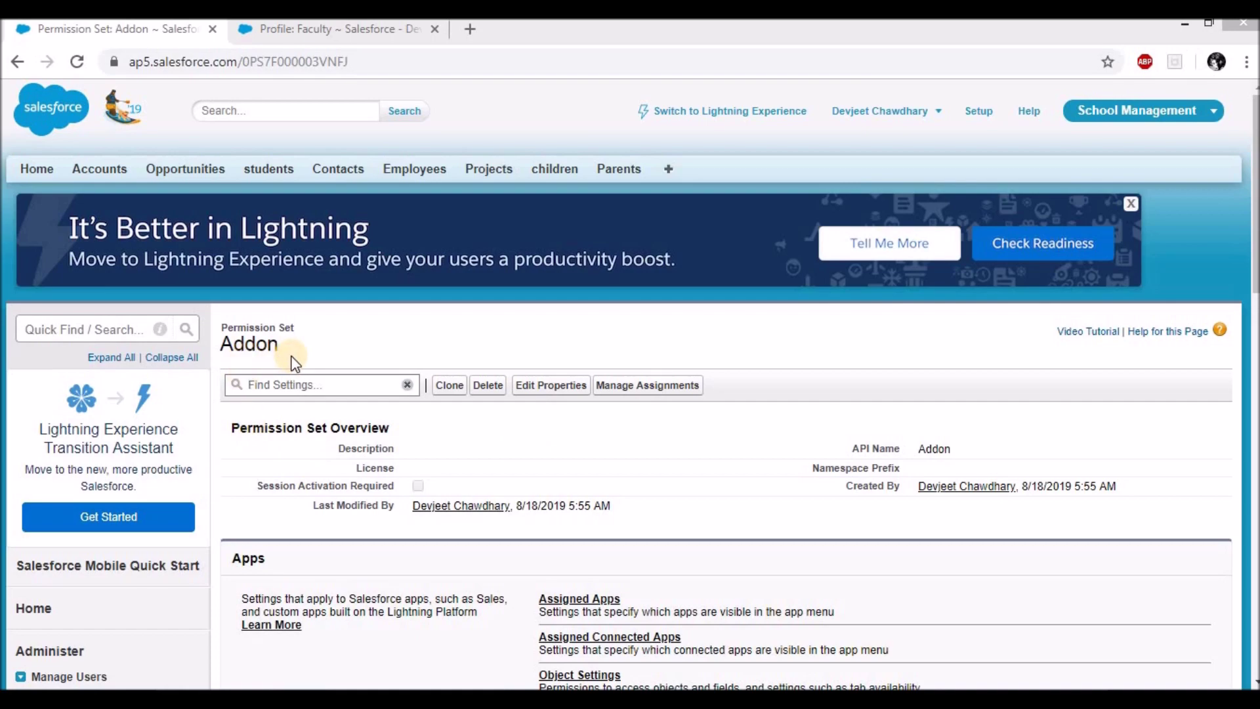
Review the Addon overview page and go to its Object Settings.
scroll(564, 499, down, 5)
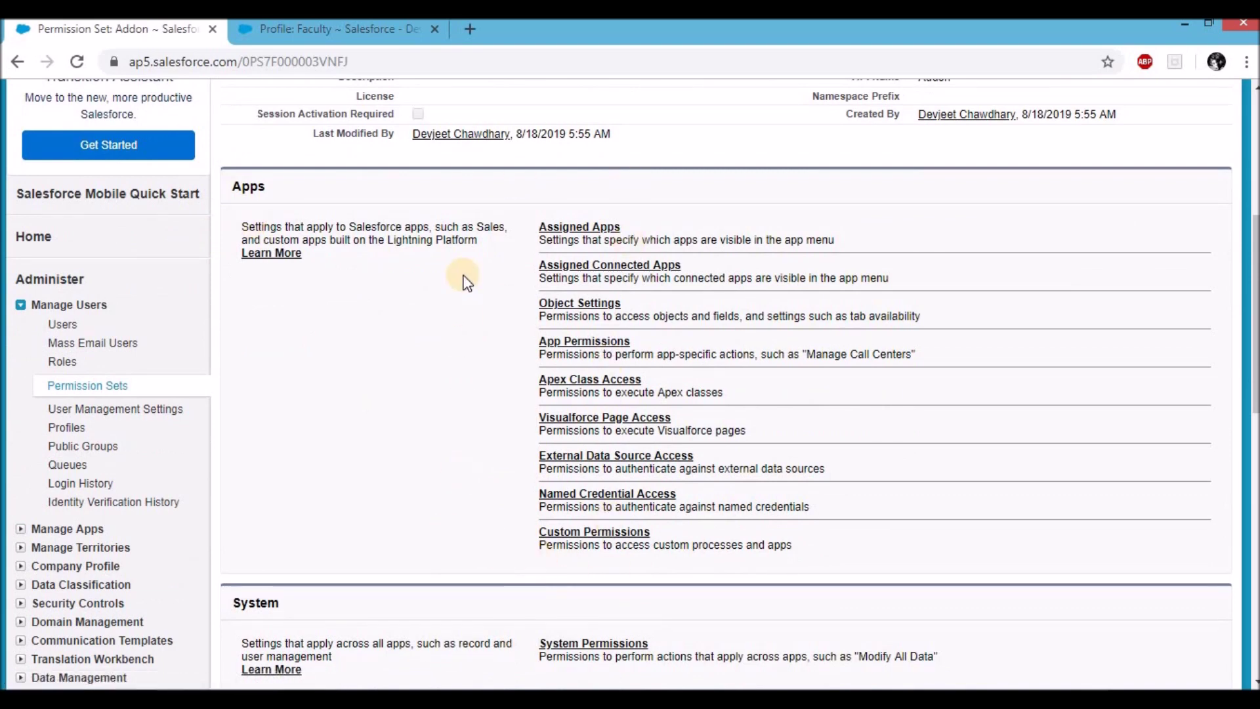
scroll(753, 590, up, 4)
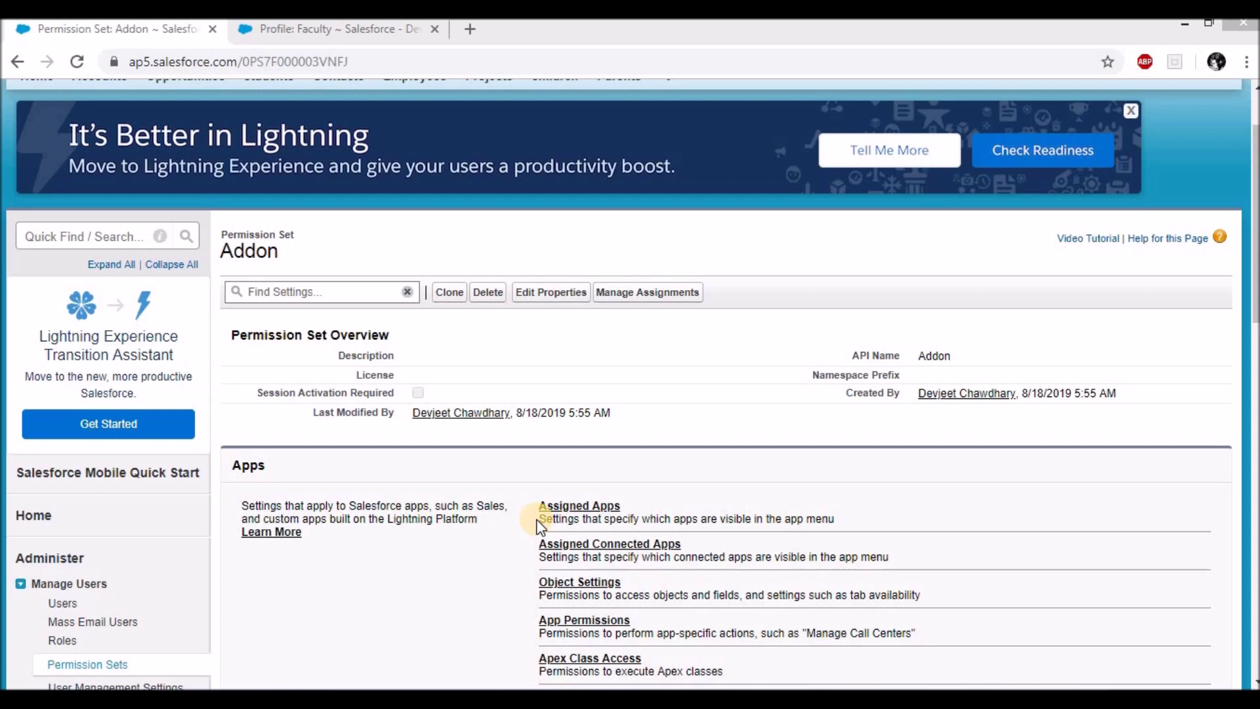
scroll(500, 592, down, 1)
click(574, 489)
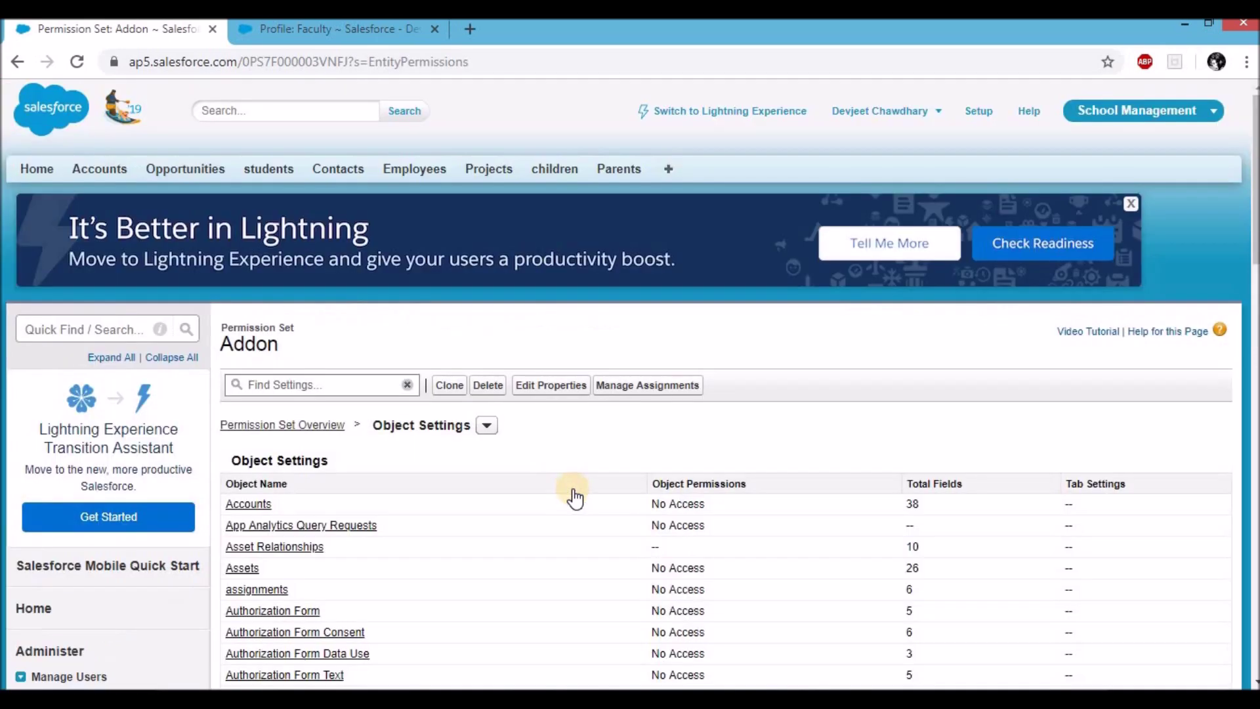
Scroll Addon's object list down to Projects, all objects still at No Access.
scroll(283, 472, down, 1)
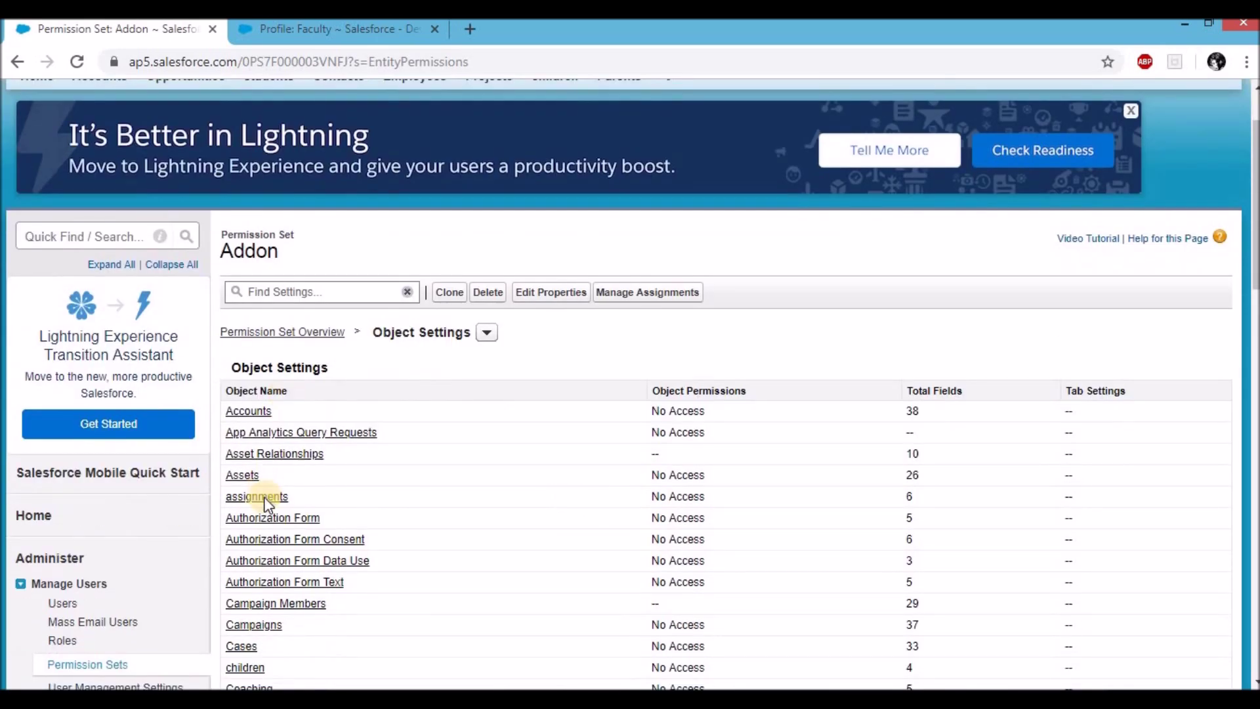
scroll(269, 485, down, 1)
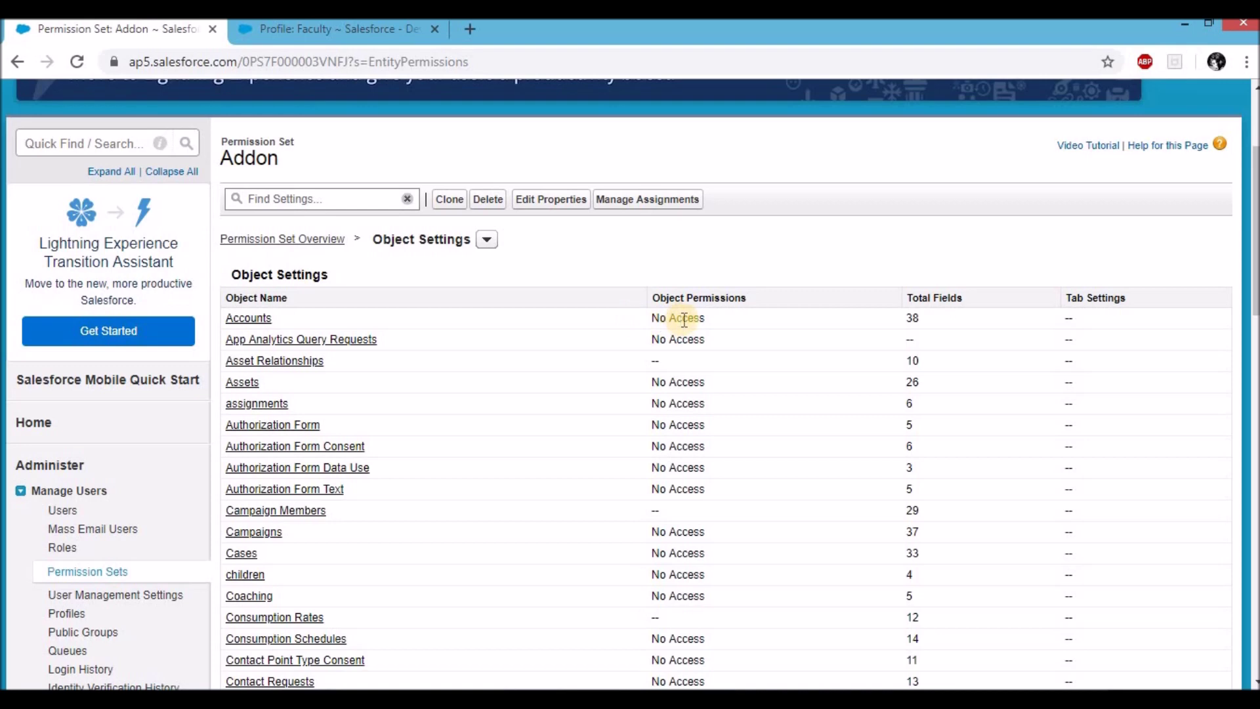
scroll(684, 319, down, 1)
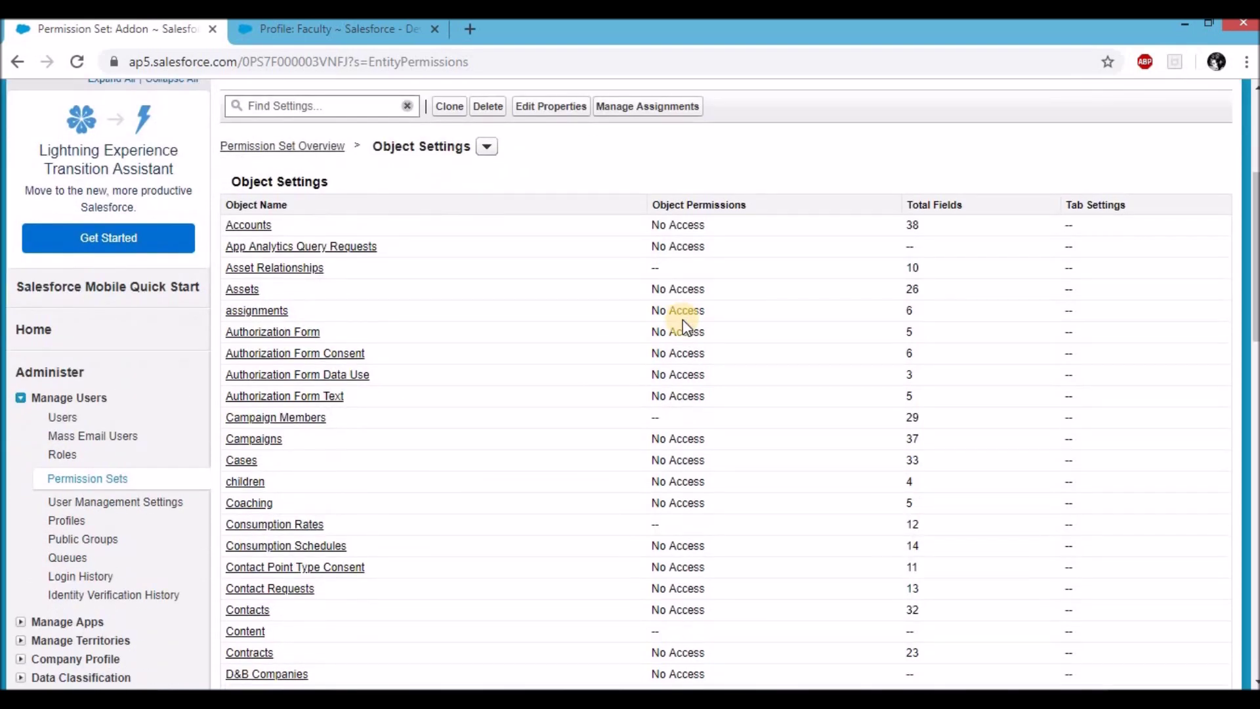
scroll(492, 308, up, 1)
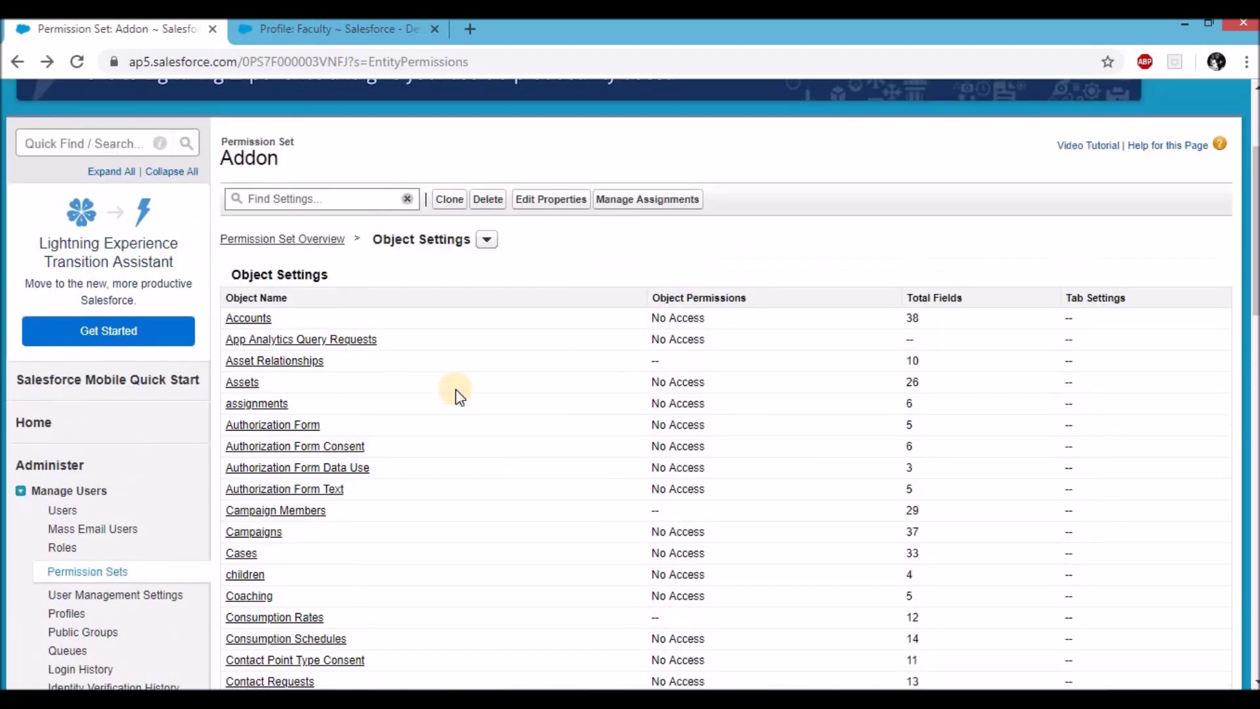
scroll(335, 341, down, 1)
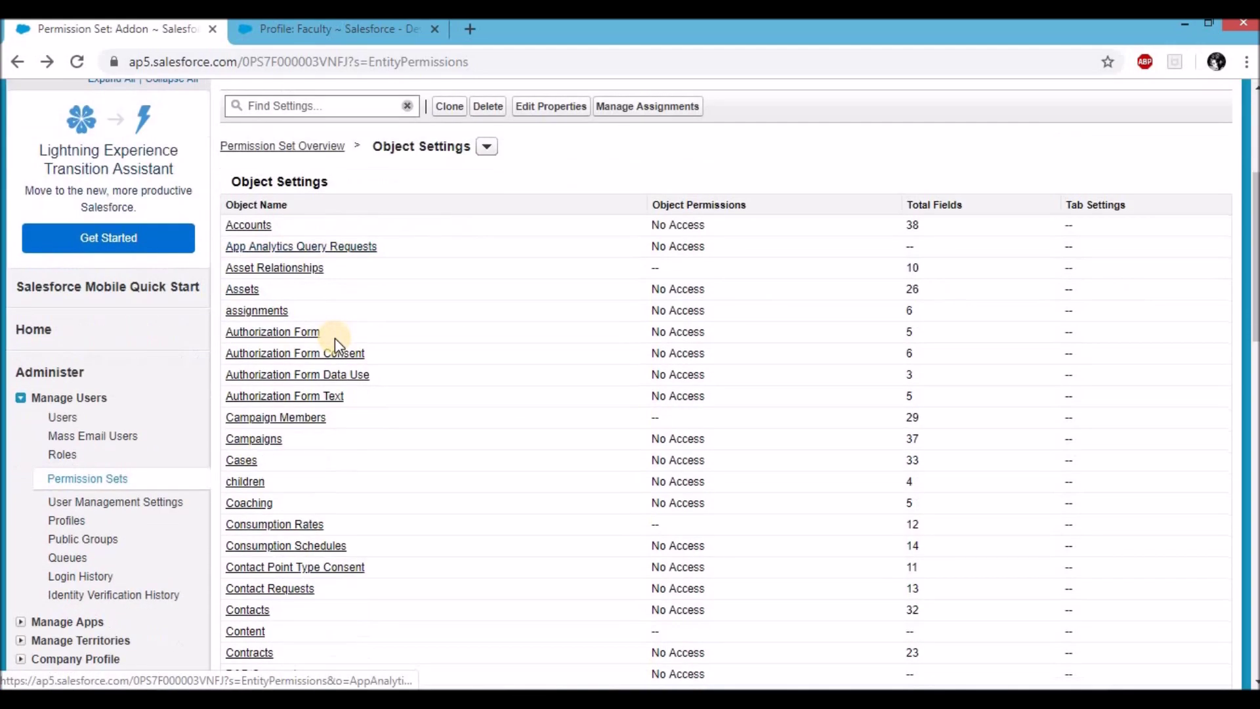
scroll(335, 339, down, 5)
scroll(334, 342, down, 5)
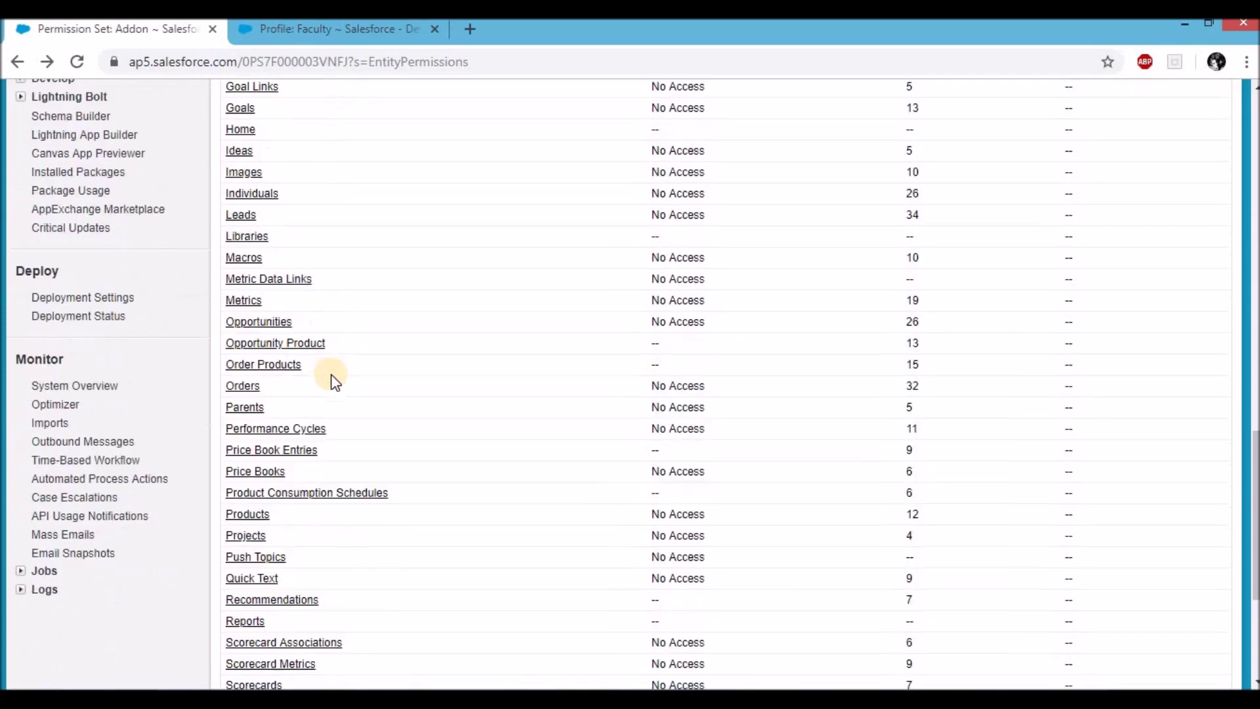
Open Addon's Projects object settings in edit mode to grant Read access.
click(259, 538)
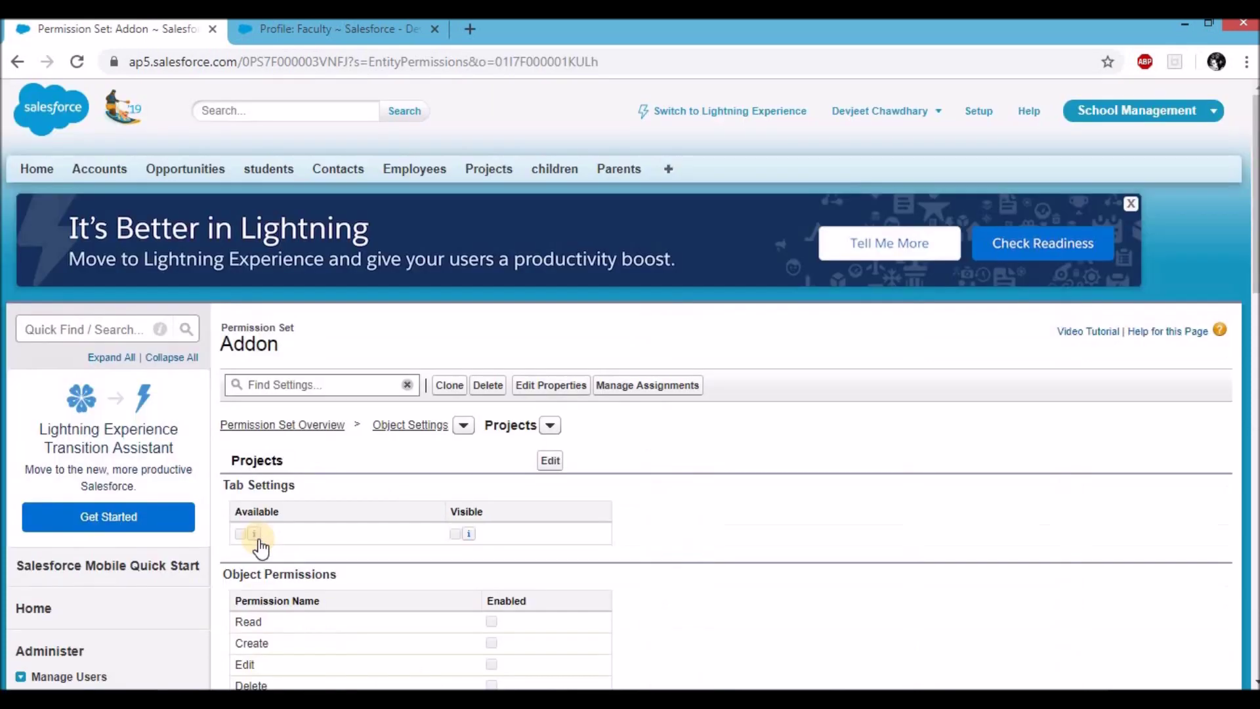
scroll(260, 545, down, 1)
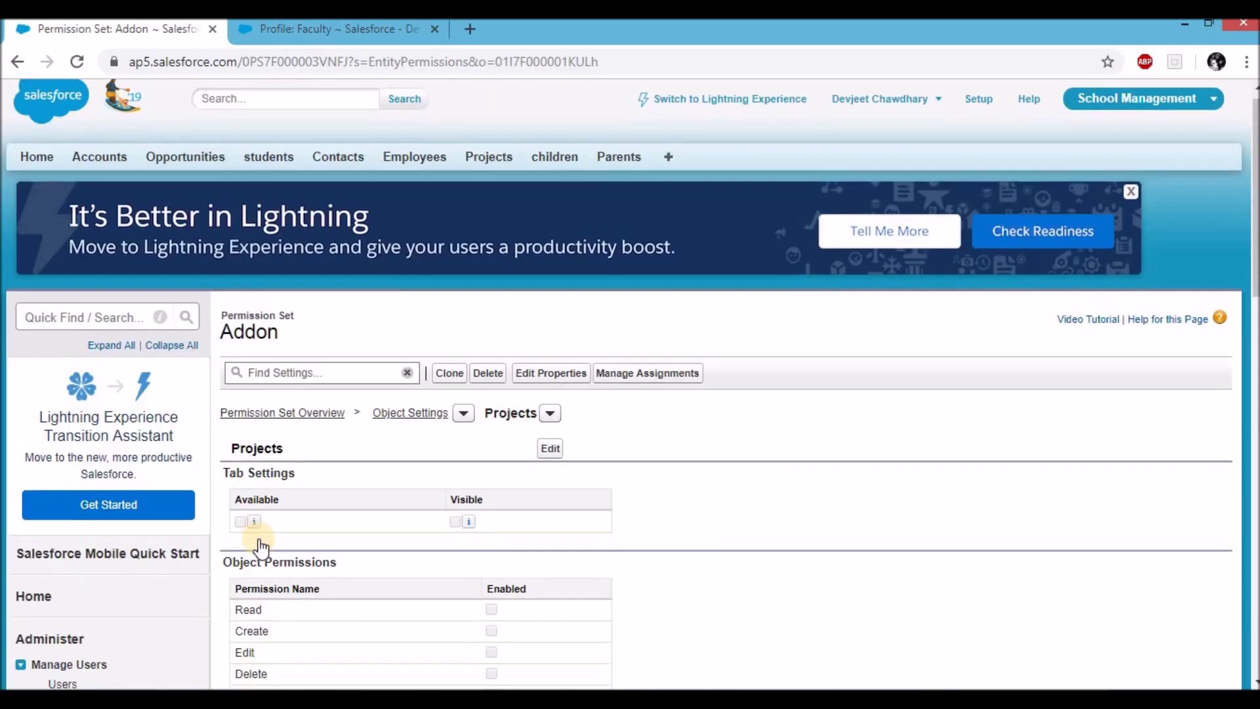
click(550, 369)
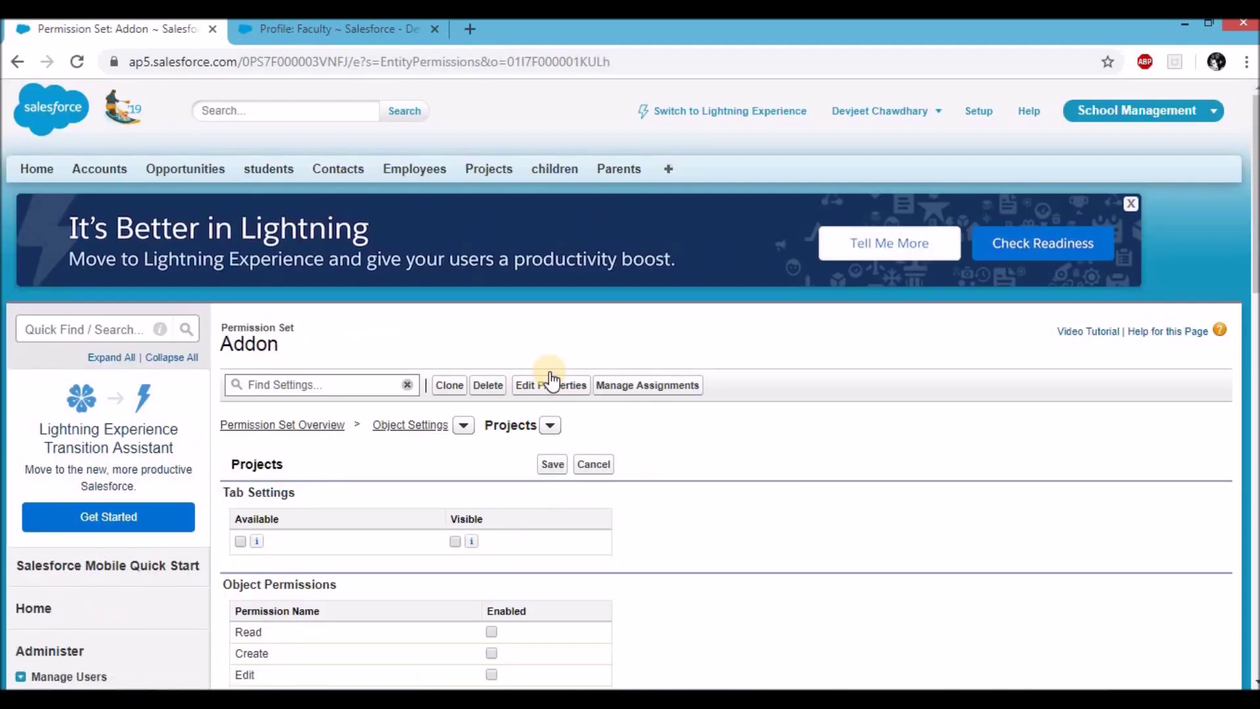
scroll(550, 379, down, 3)
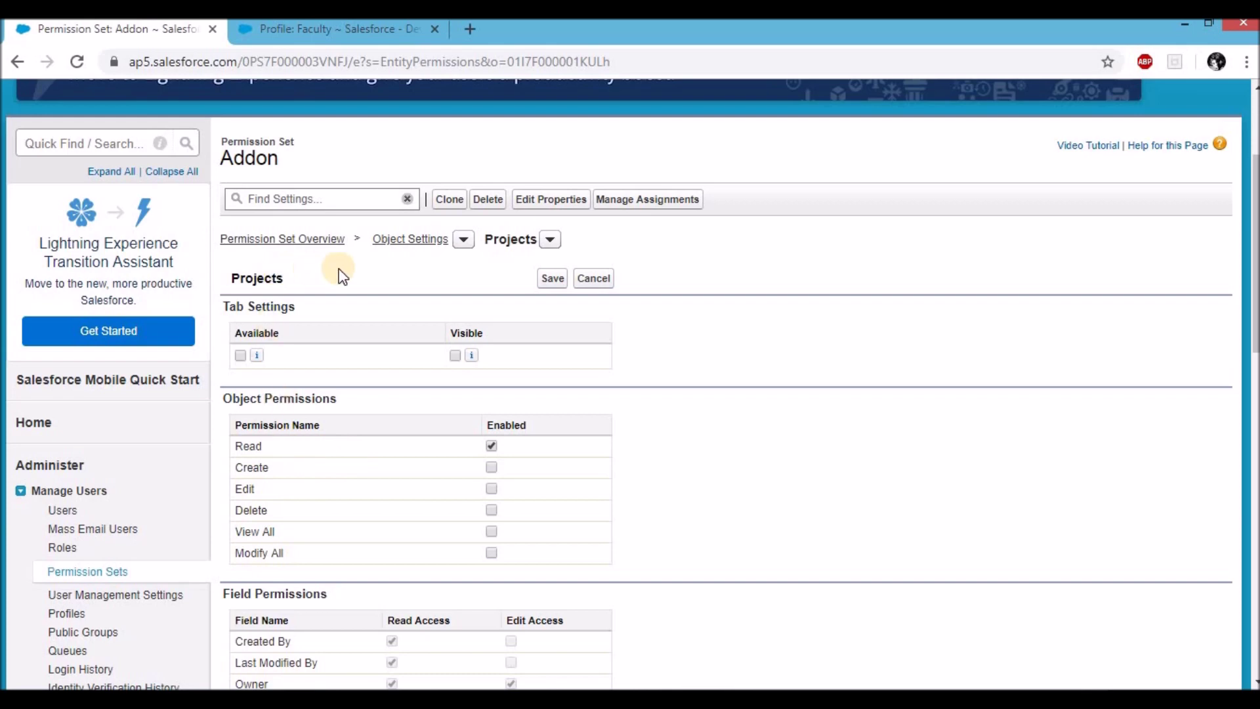
Check the Faculty profile's permissions for comparison, then save Read on Projects for Addon.
click(318, 37)
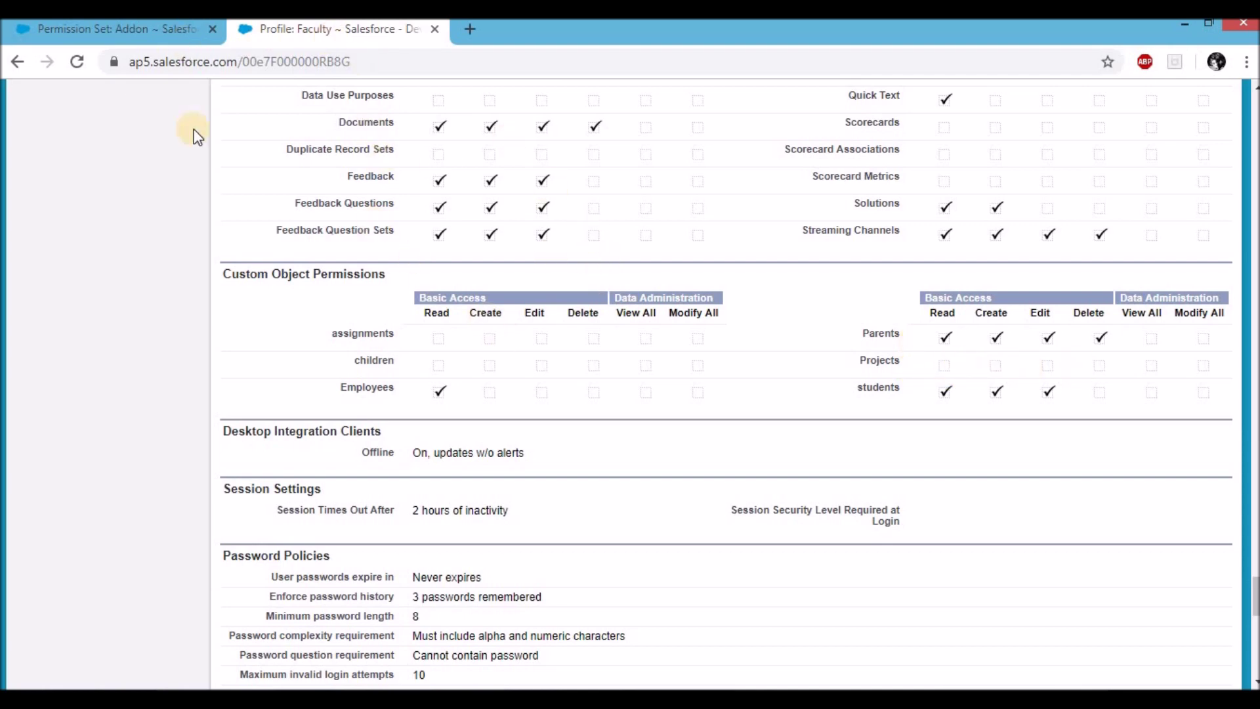
click(136, 34)
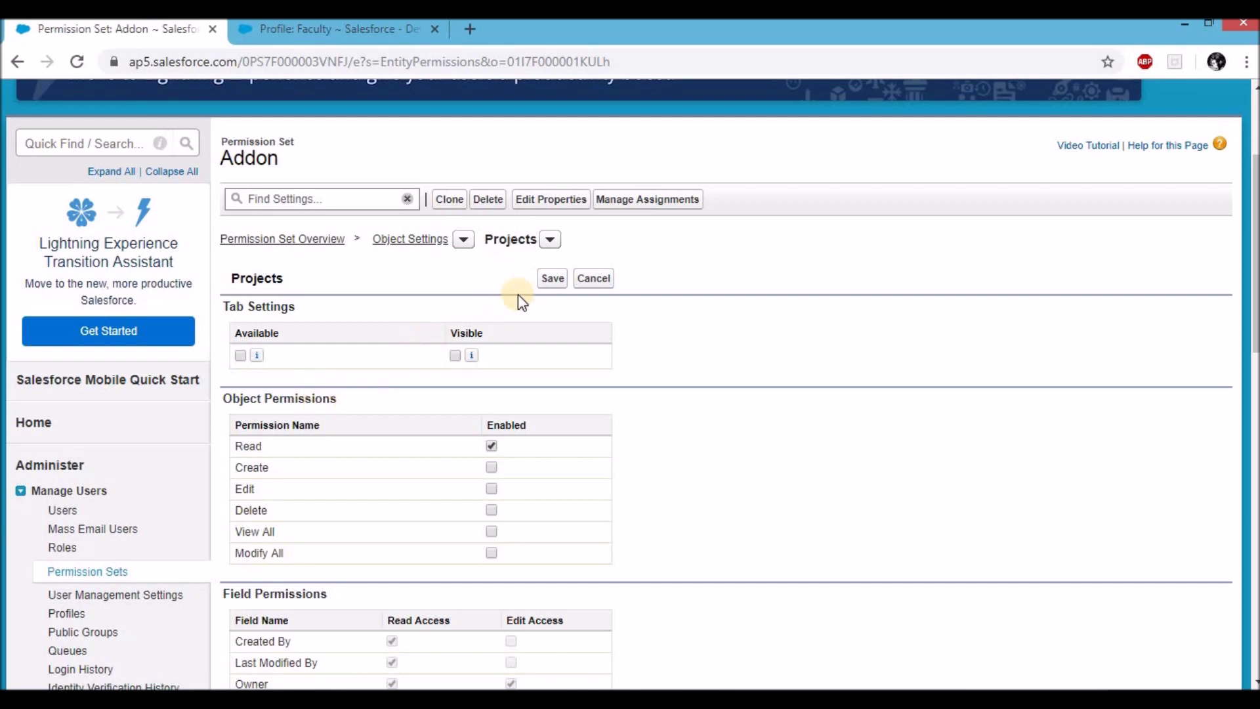
click(554, 279)
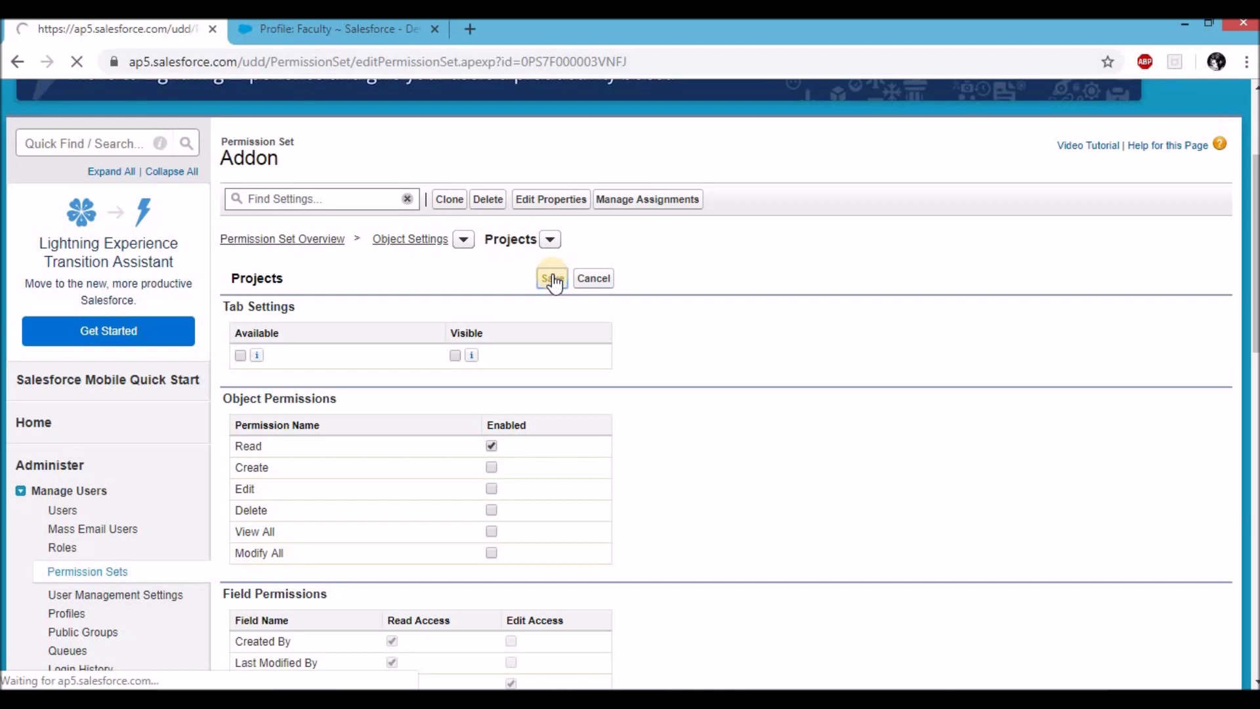
scroll(315, 565, down, 1)
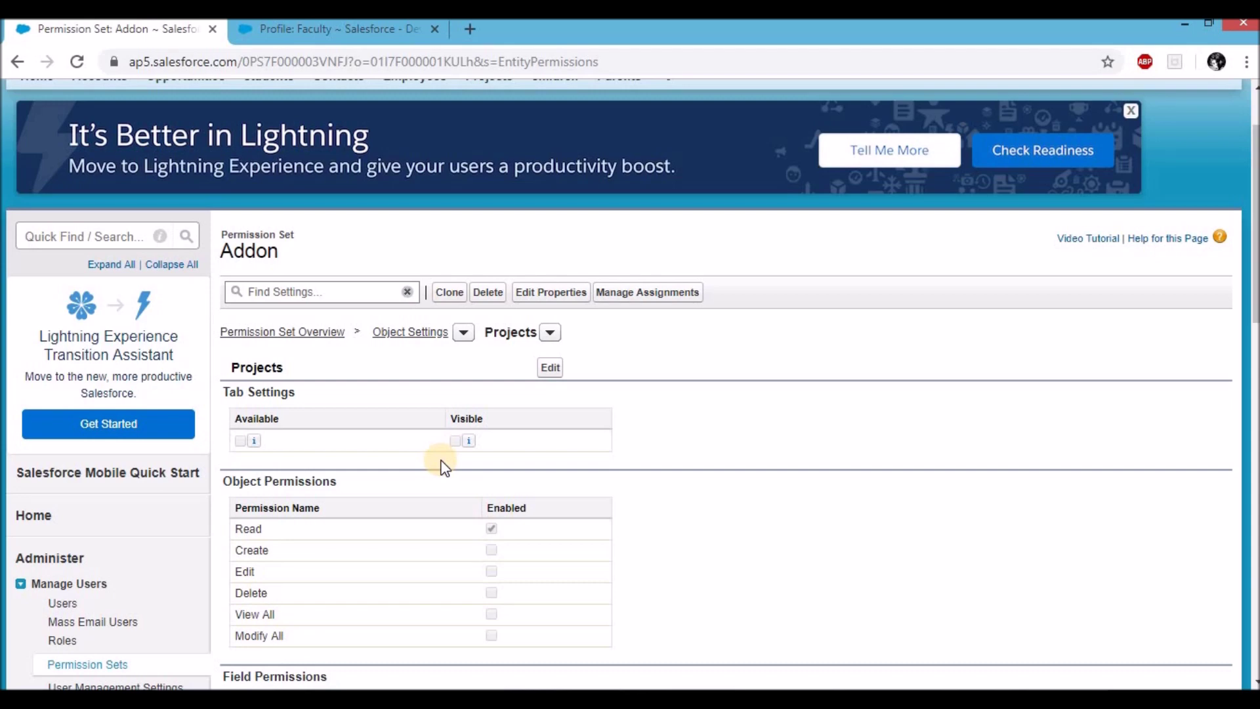
Add the sample user as an assignee of the Addon permission set.
click(654, 292)
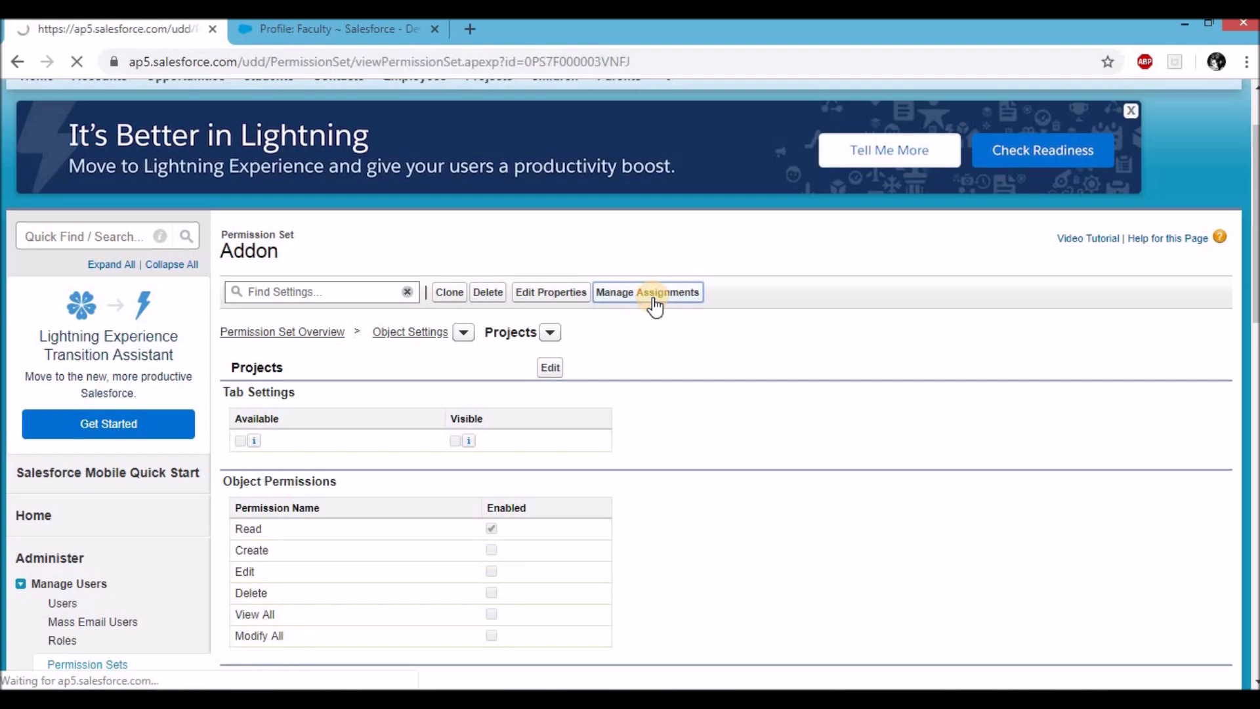
scroll(400, 555, down, 1)
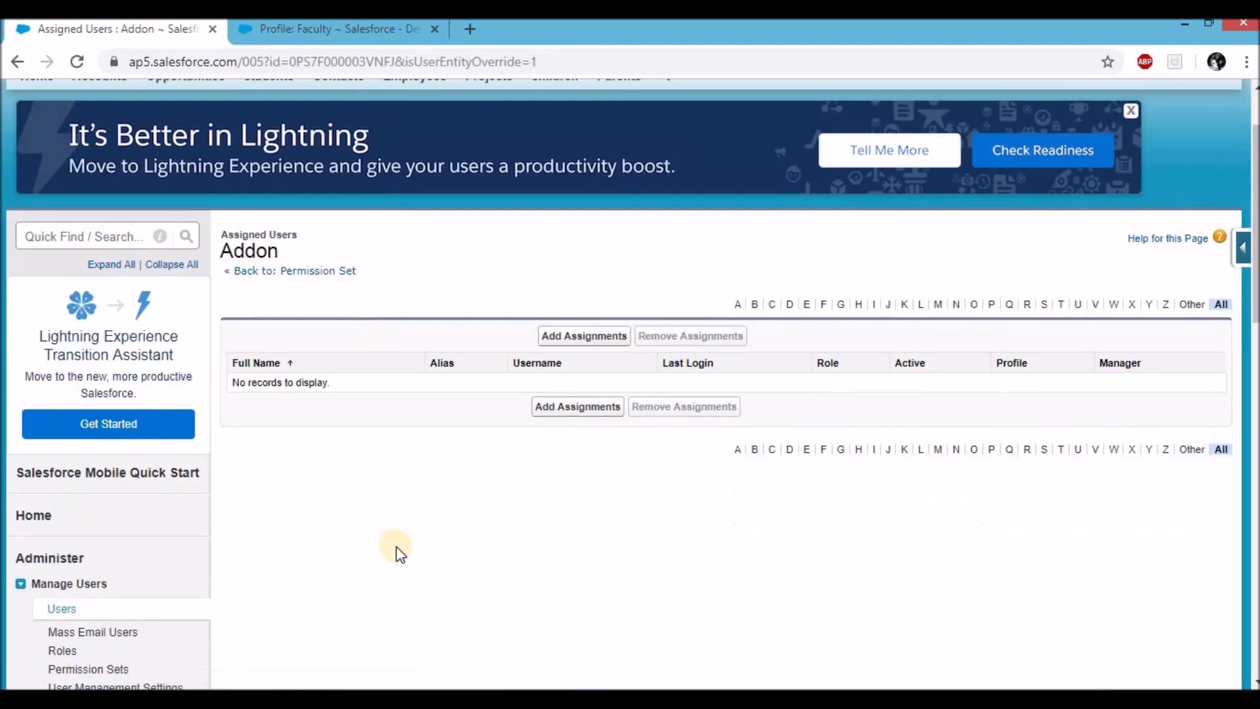
click(571, 337)
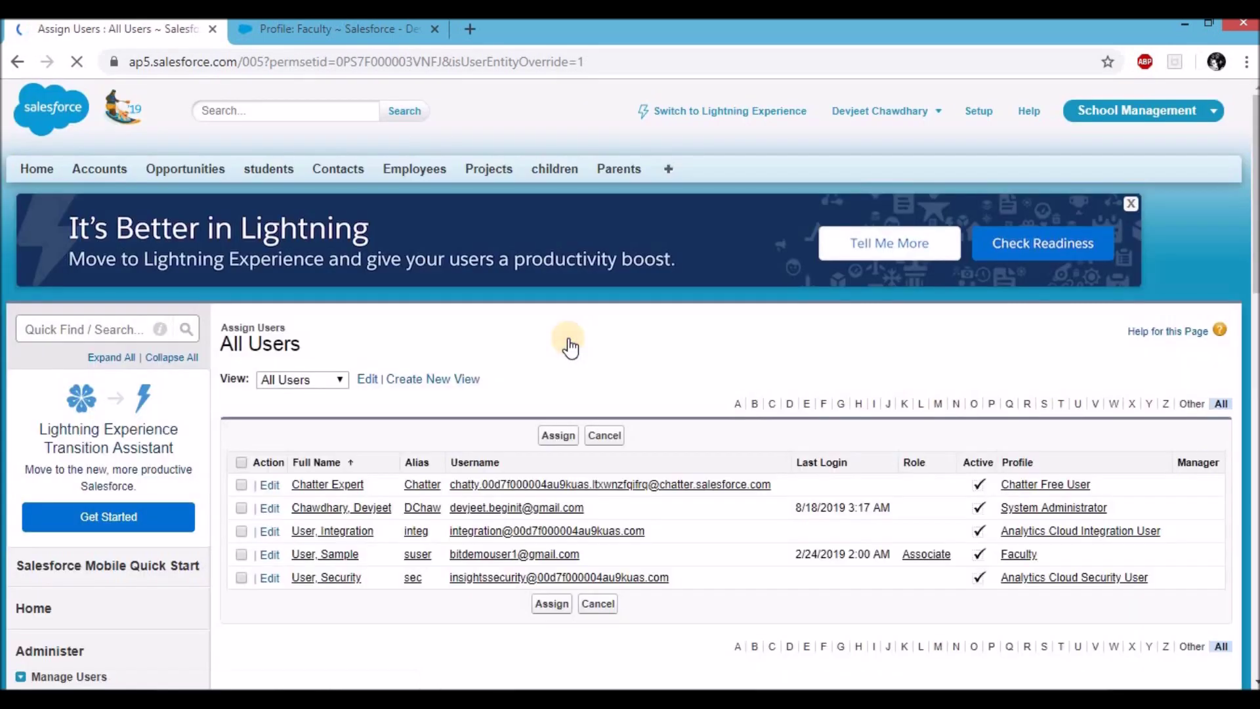
scroll(393, 439, down, 1)
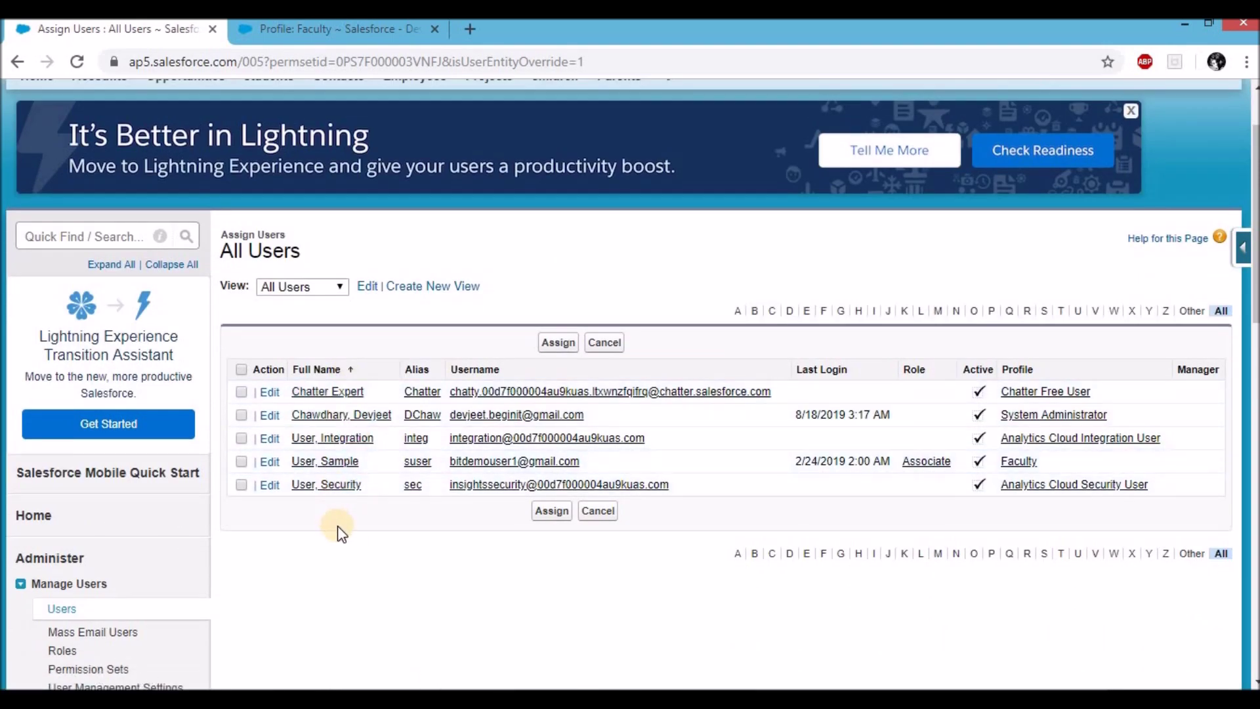
click(242, 462)
click(552, 519)
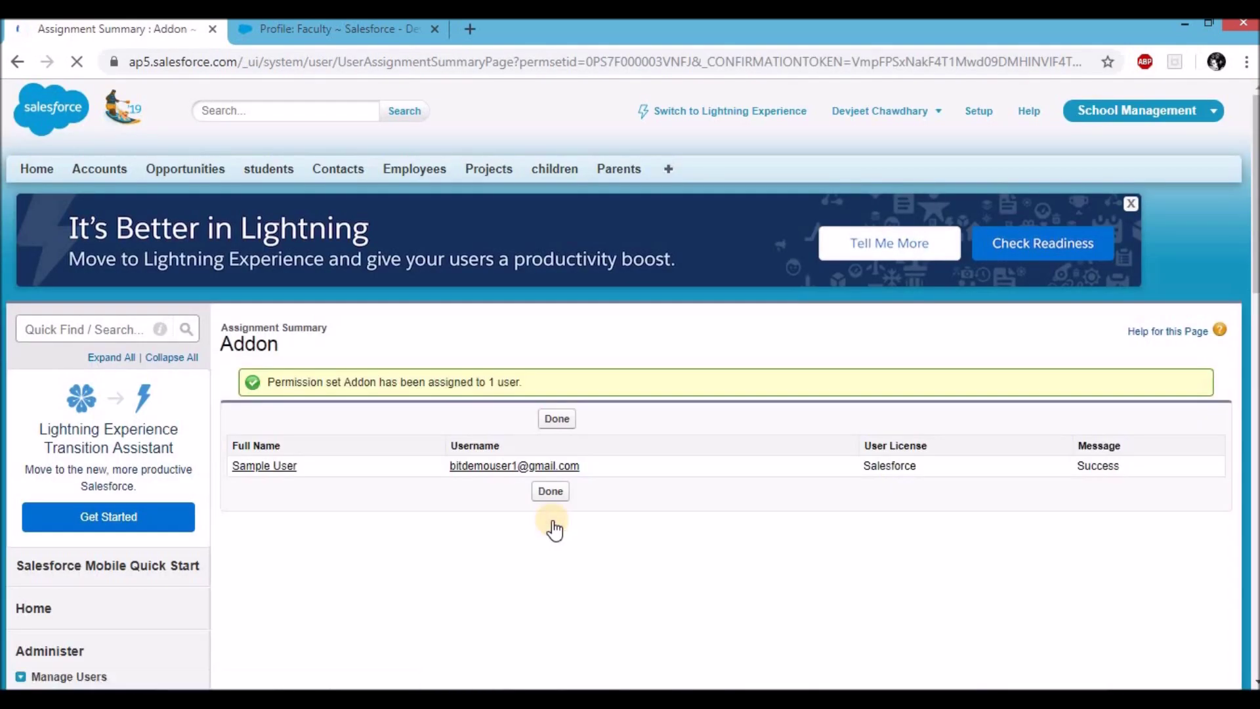
Open the sample user's record and confirm Addon appears in their permission set assignments.
click(545, 497)
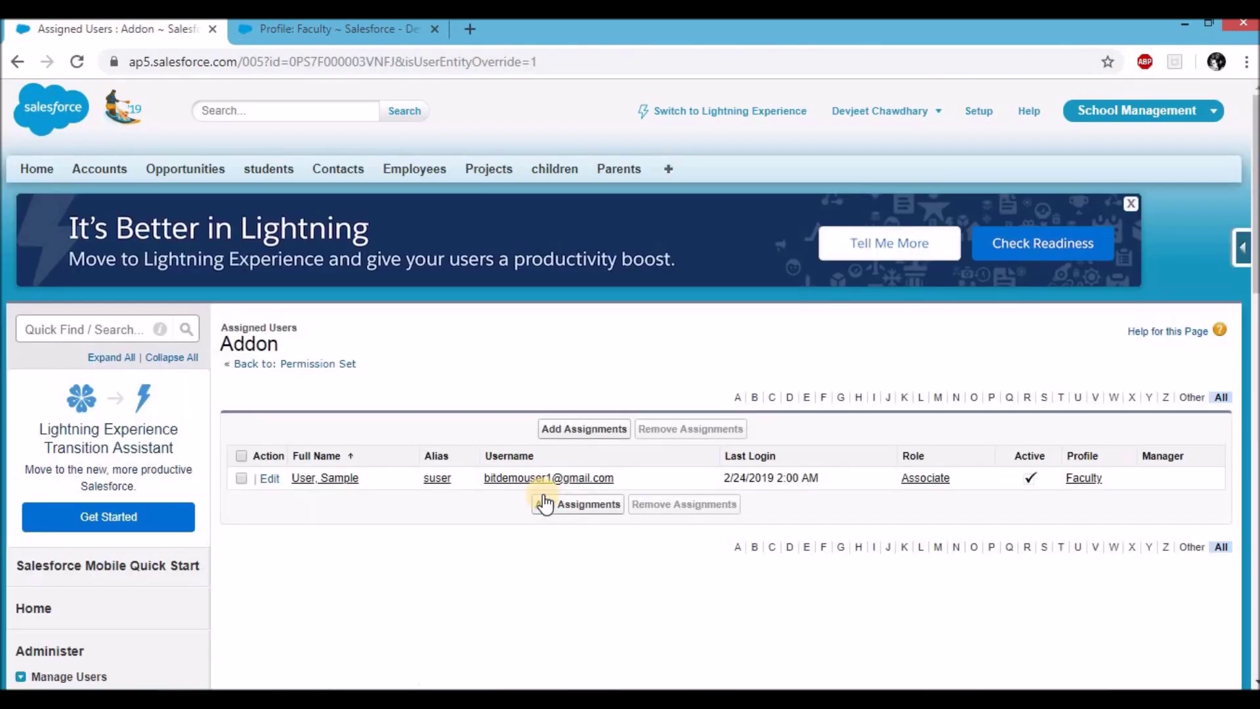
click(336, 484)
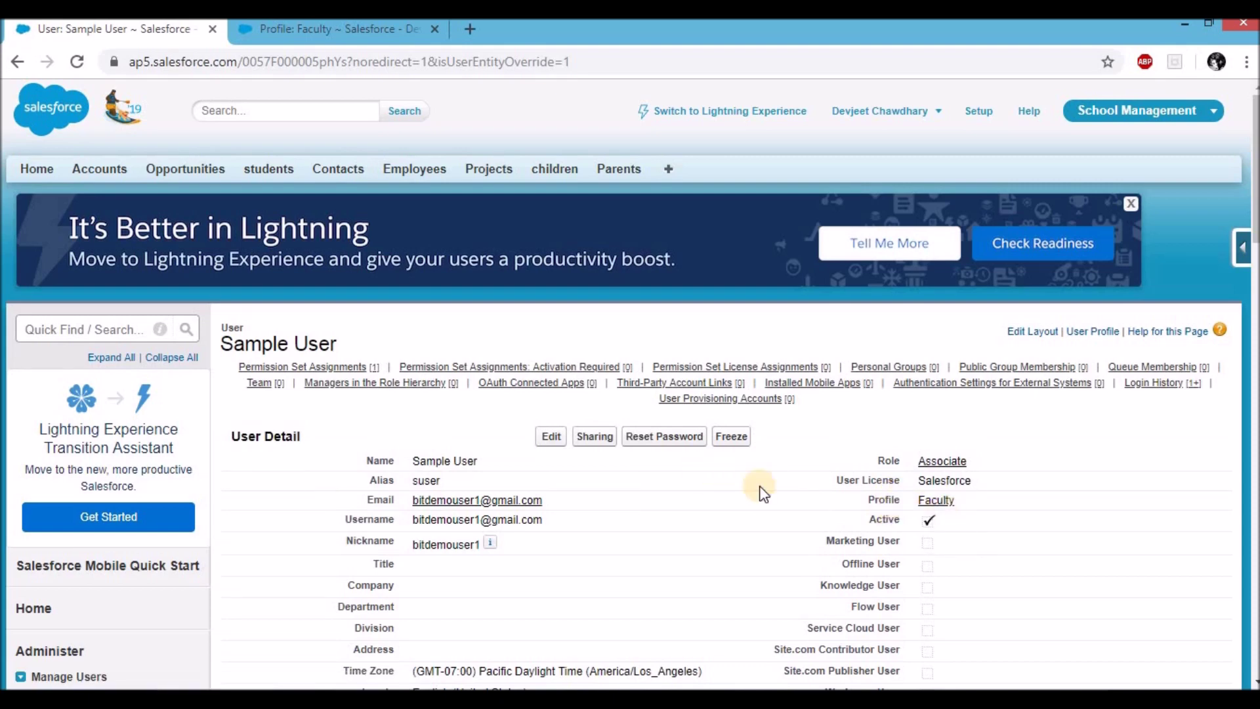
mouse_move(327, 367)
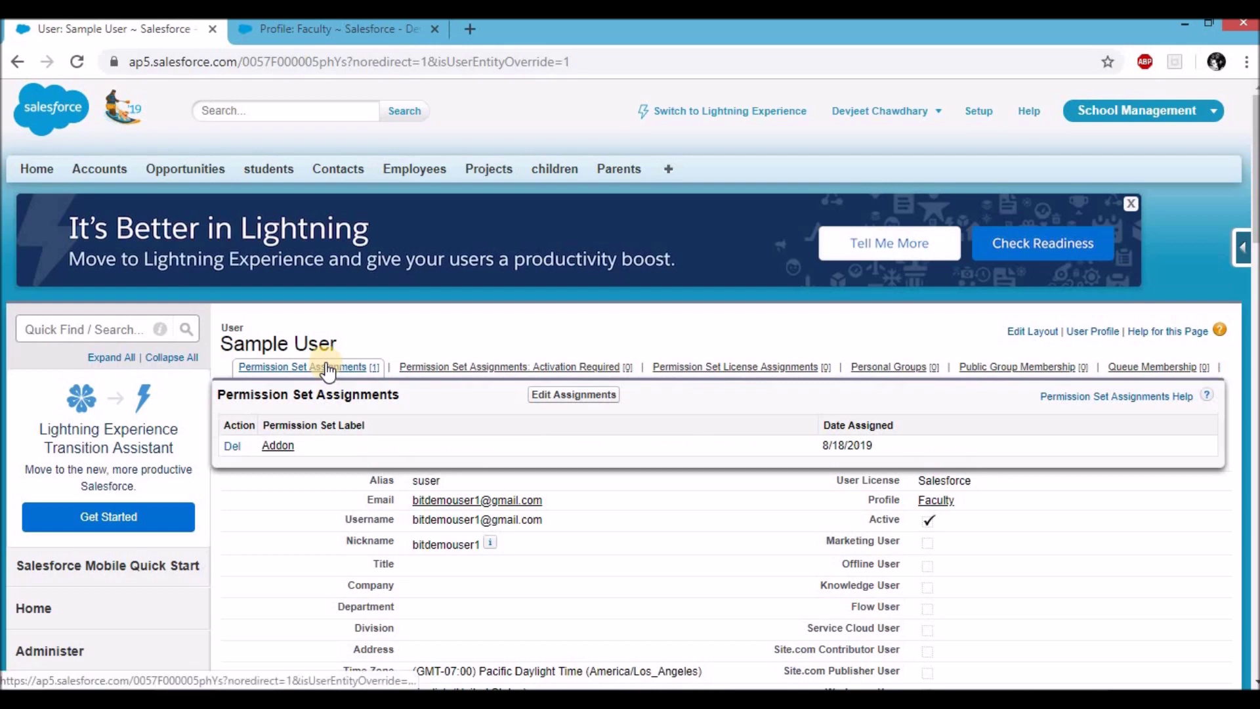